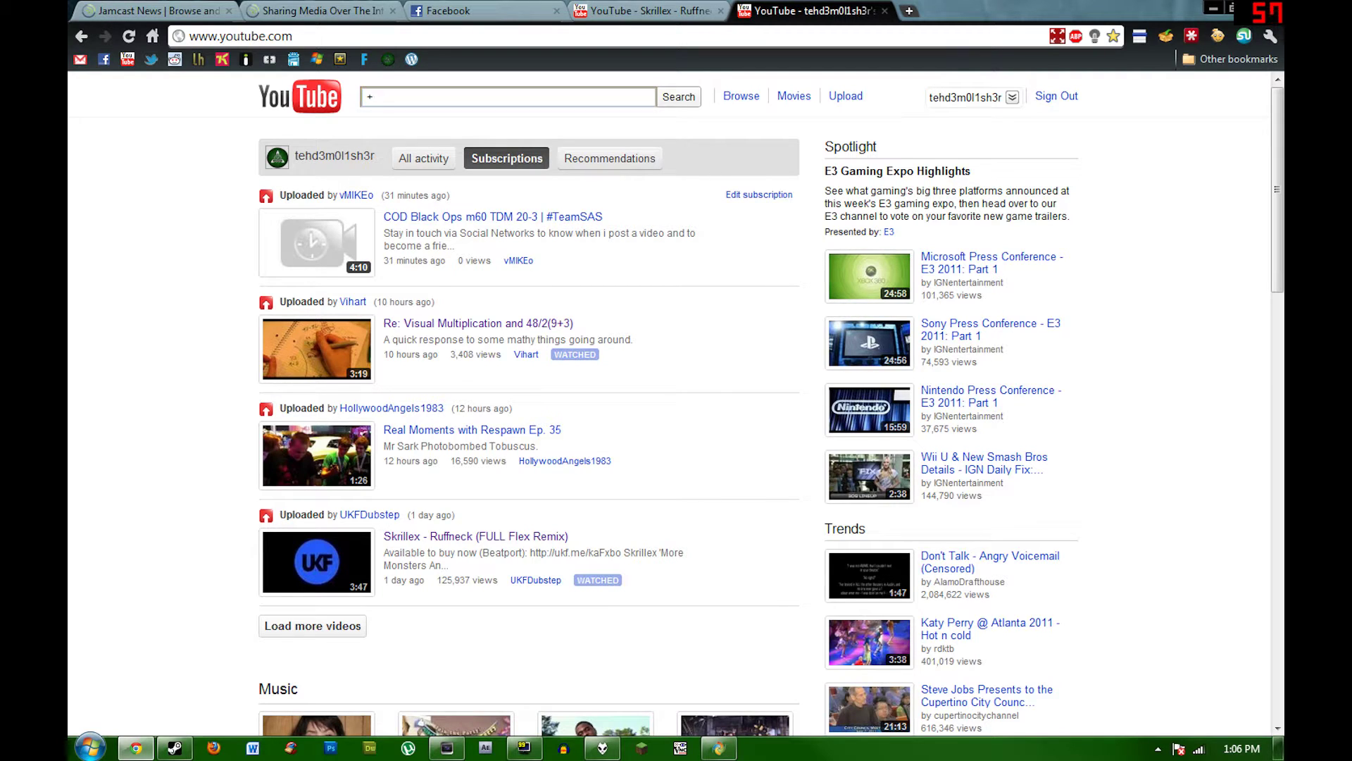
- Open a new browser tab, leaving the YouTube subscriptions feed
click(908, 12)
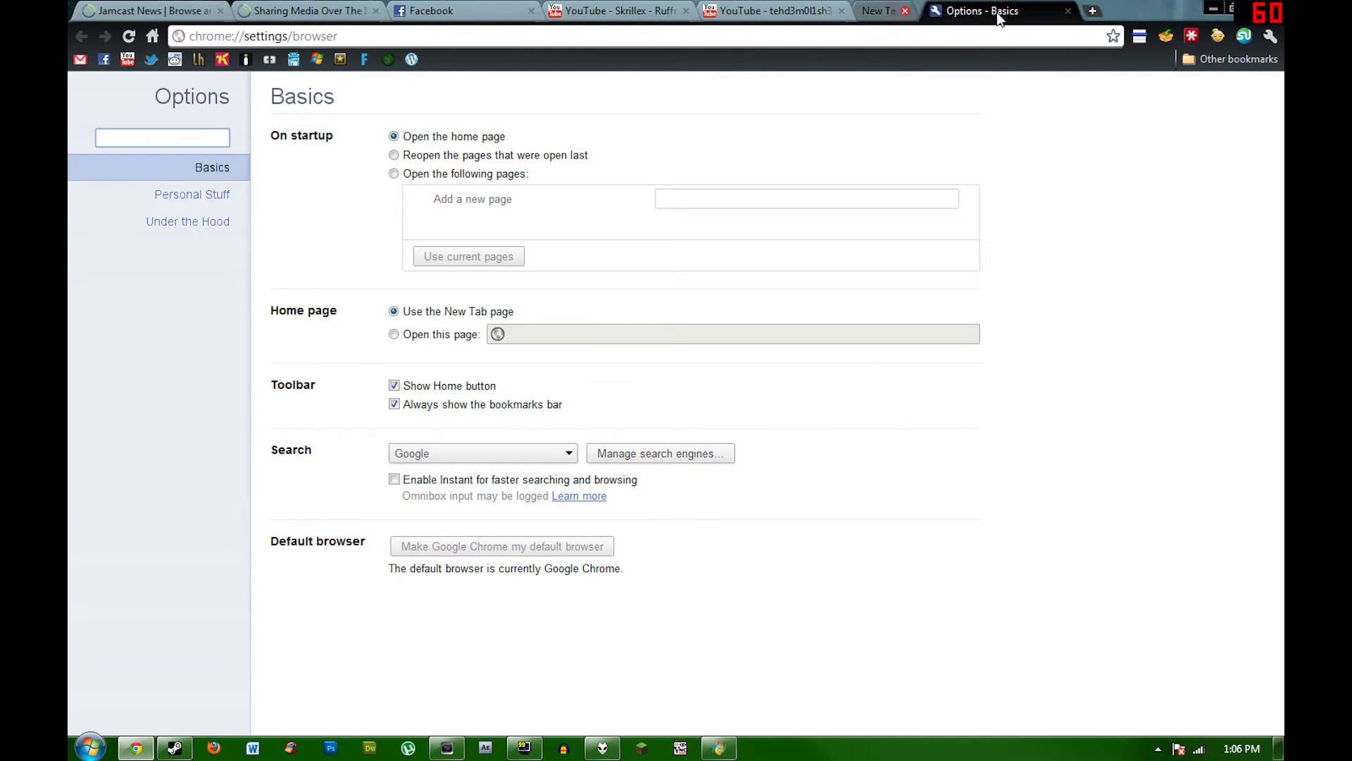
- In Chrome's Under the Hood options, open Google Cloud Print's Manage Print Settings page
click(205, 224)
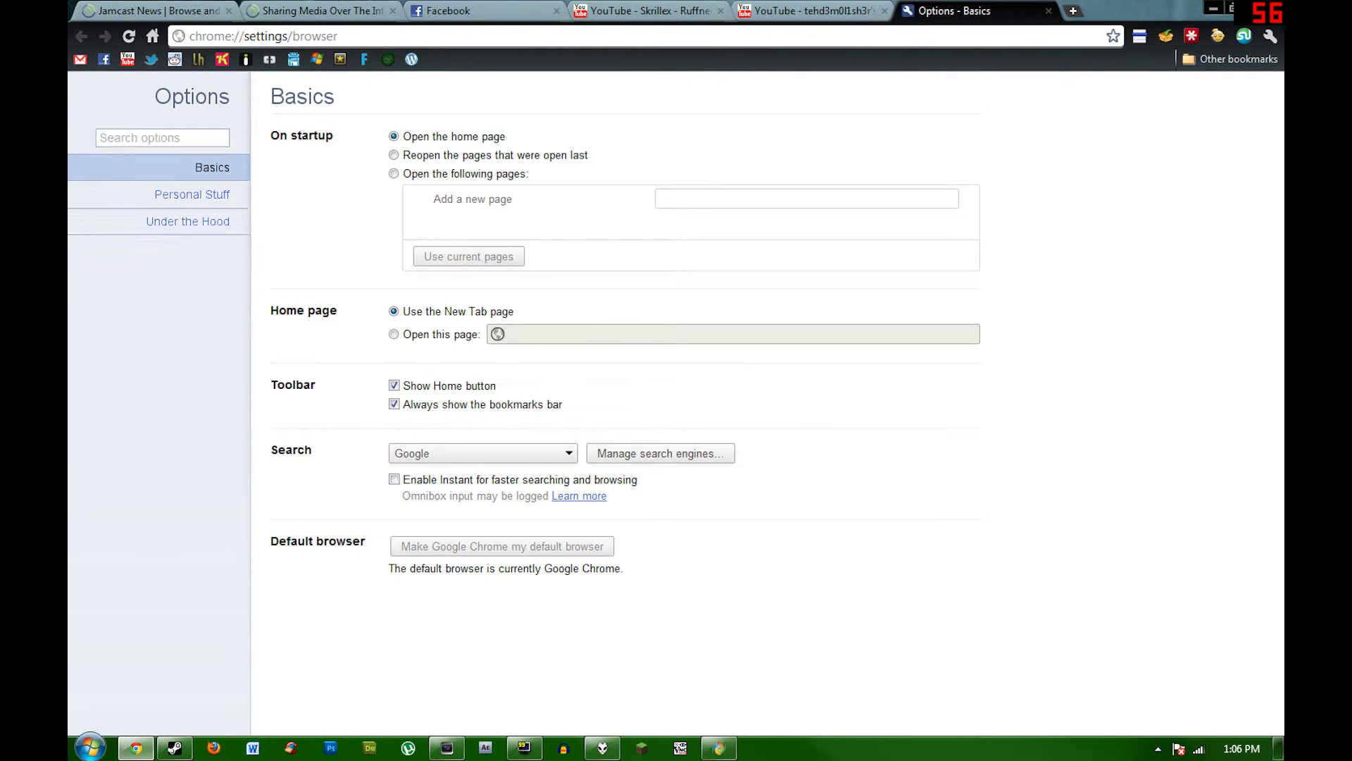
scroll(542, 272, down, 5)
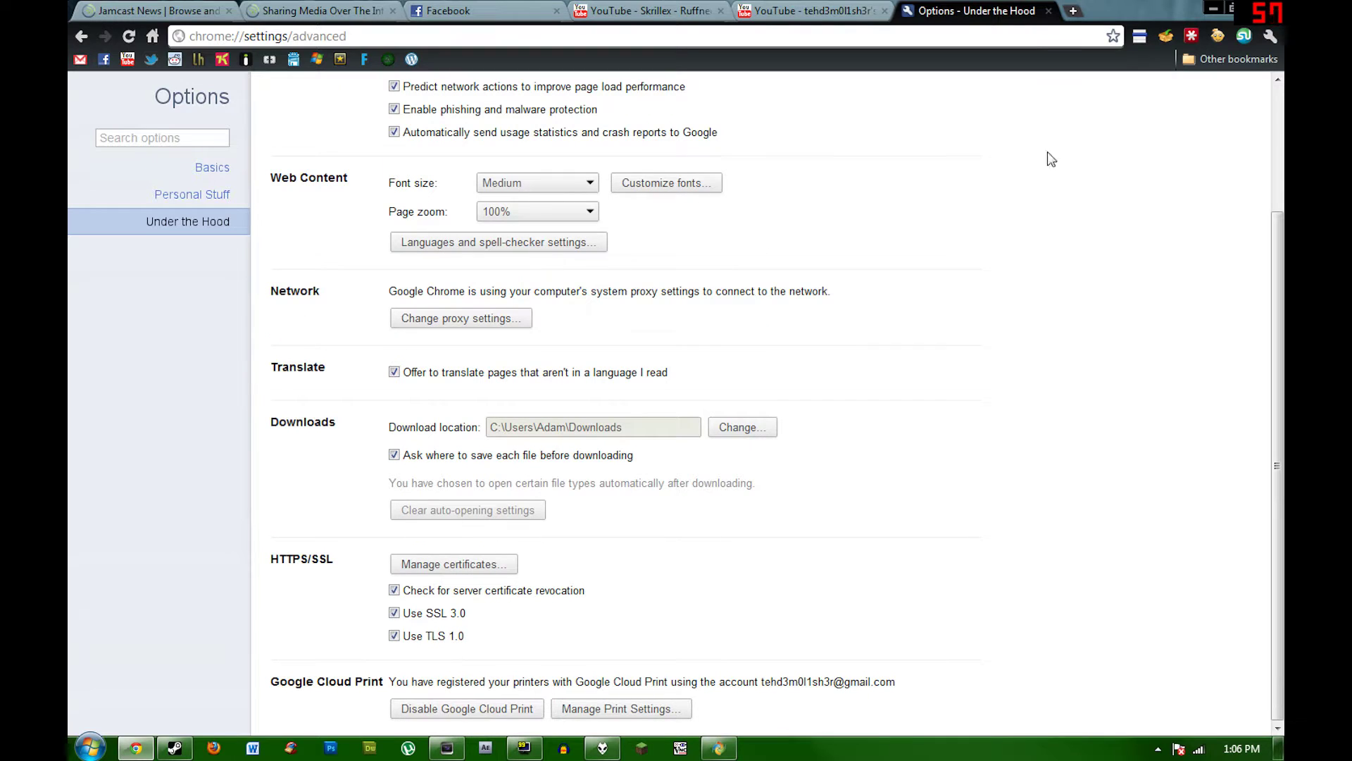
click(1270, 36)
click(963, 522)
click(652, 706)
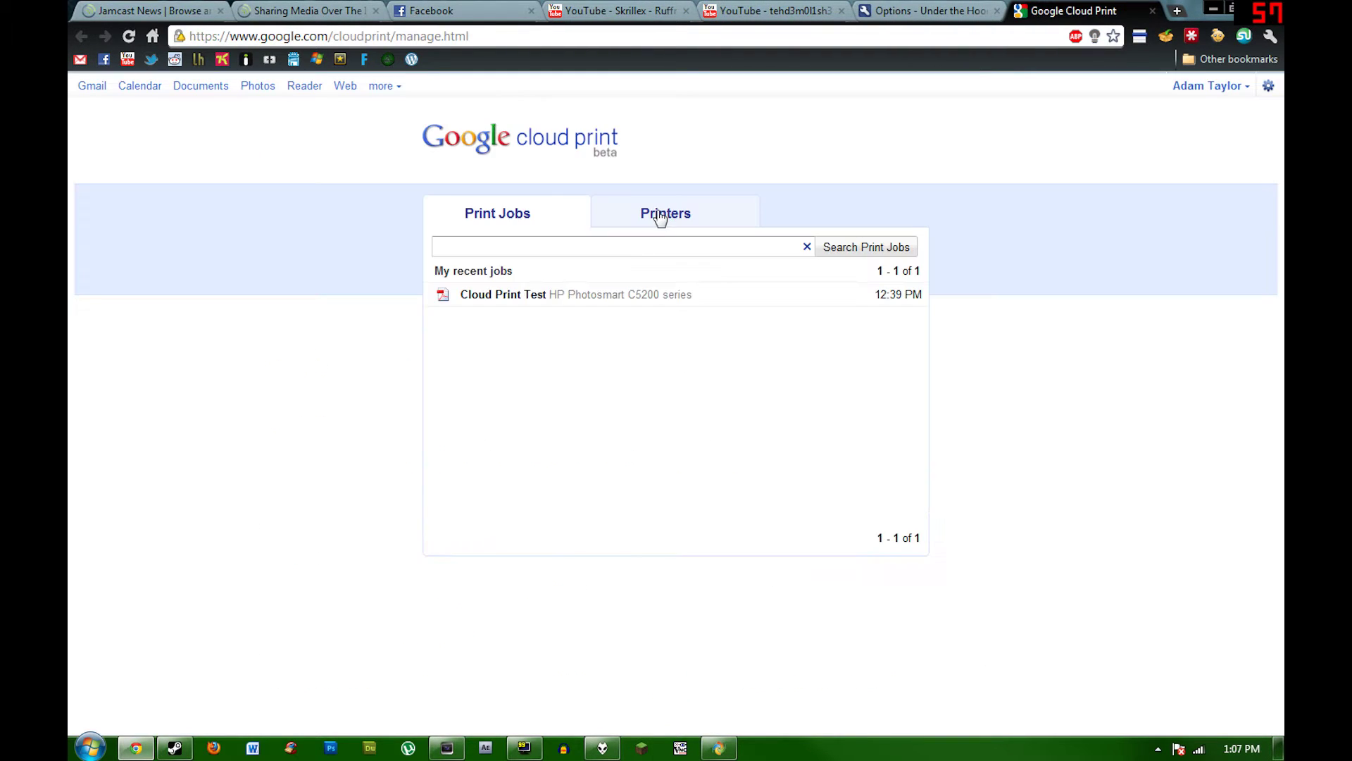
- Delete the Microsoft XPS printer from the Cloud Print printers list
click(664, 214)
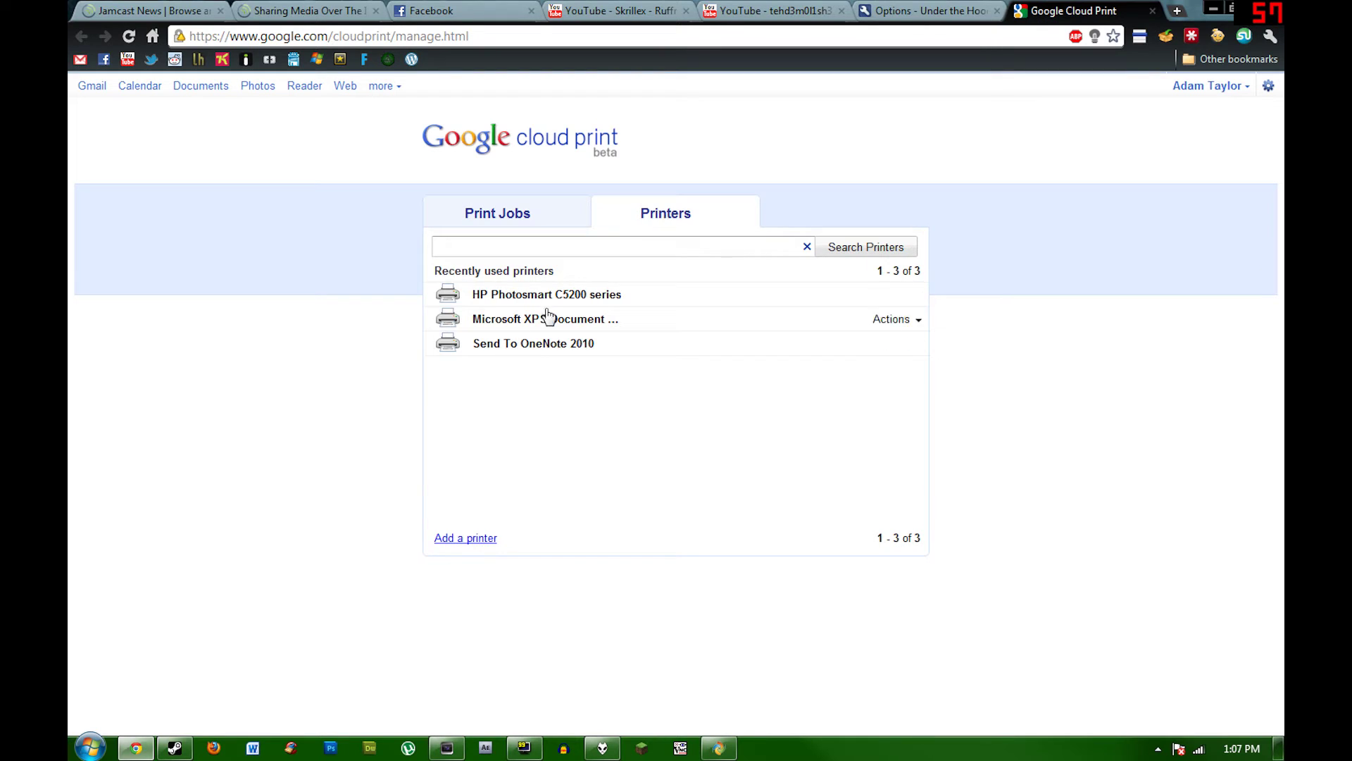
click(903, 329)
click(886, 356)
click(525, 443)
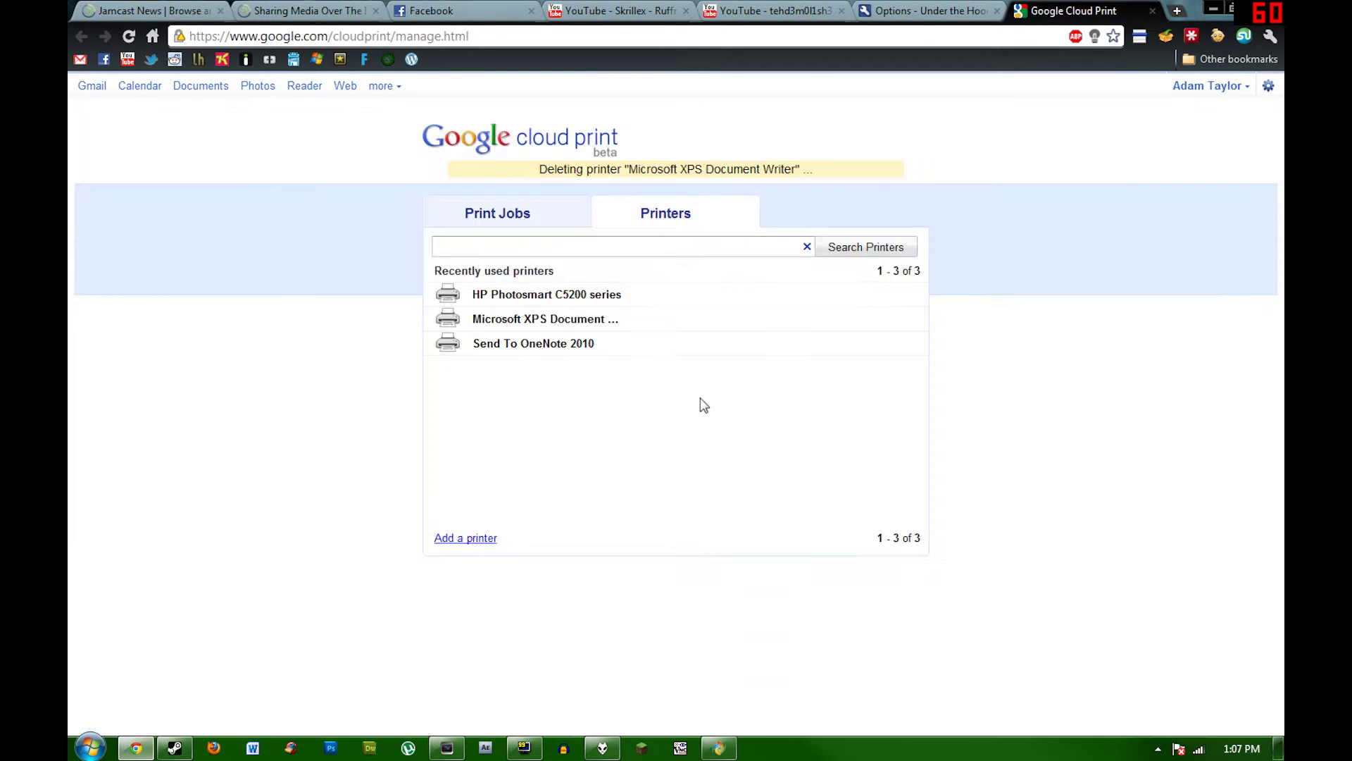
- Delete the Send To OneNote 2010 printer, then close the Cloud Print tab
click(890, 326)
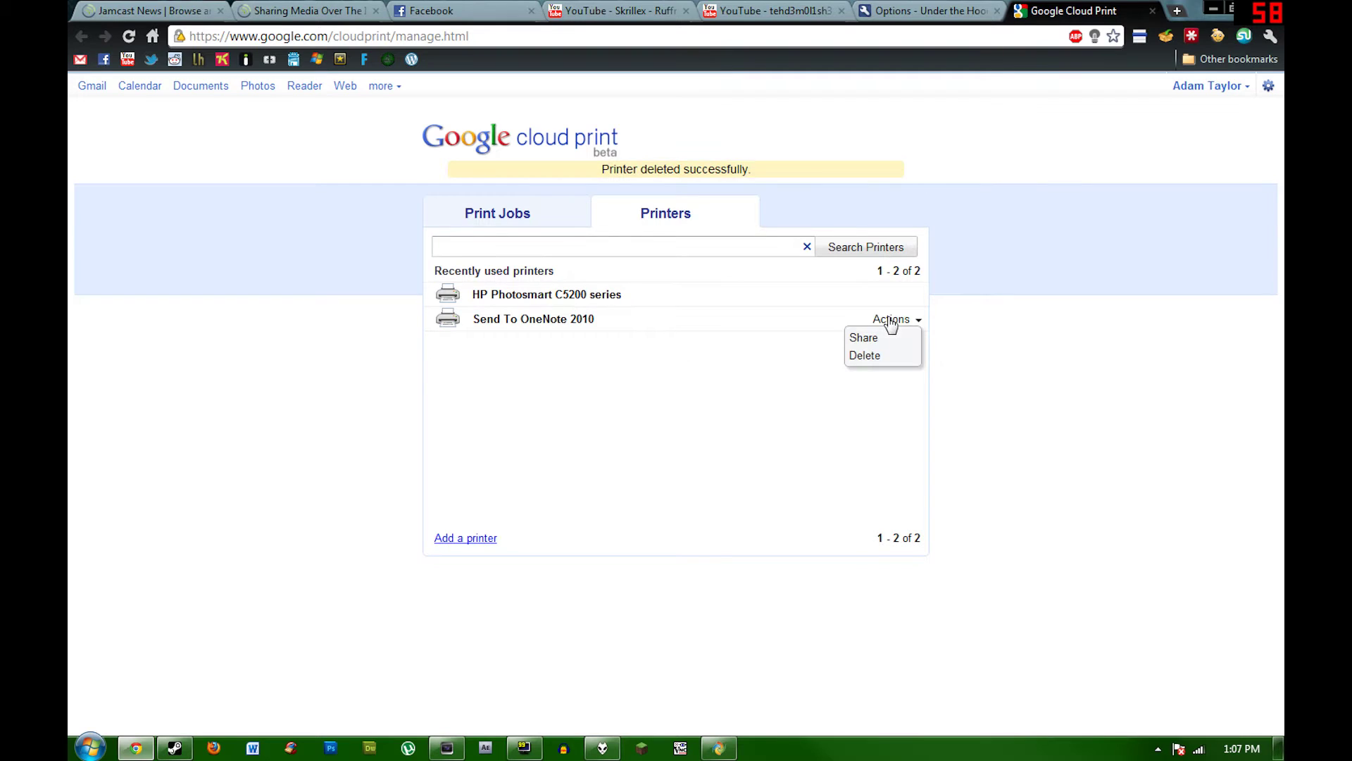
click(862, 360)
click(523, 443)
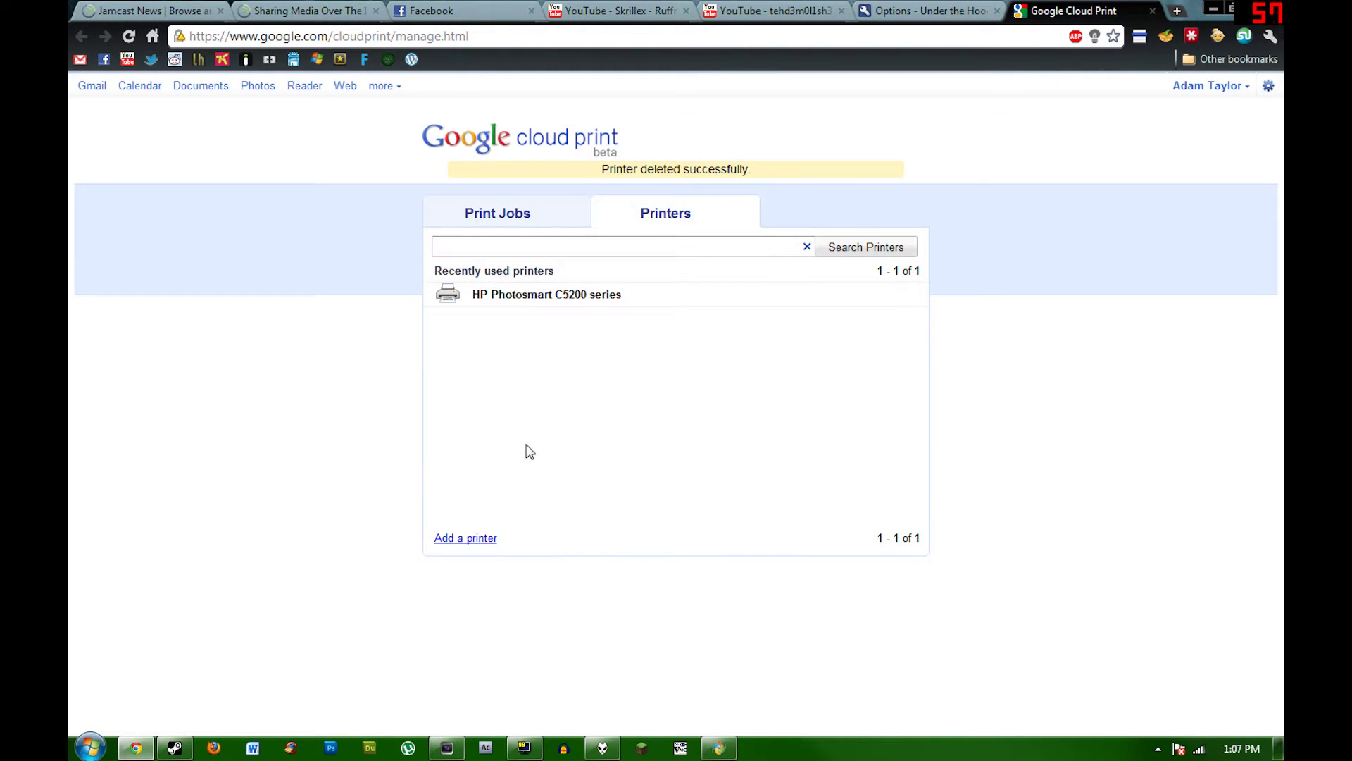
mouse_move(611, 291)
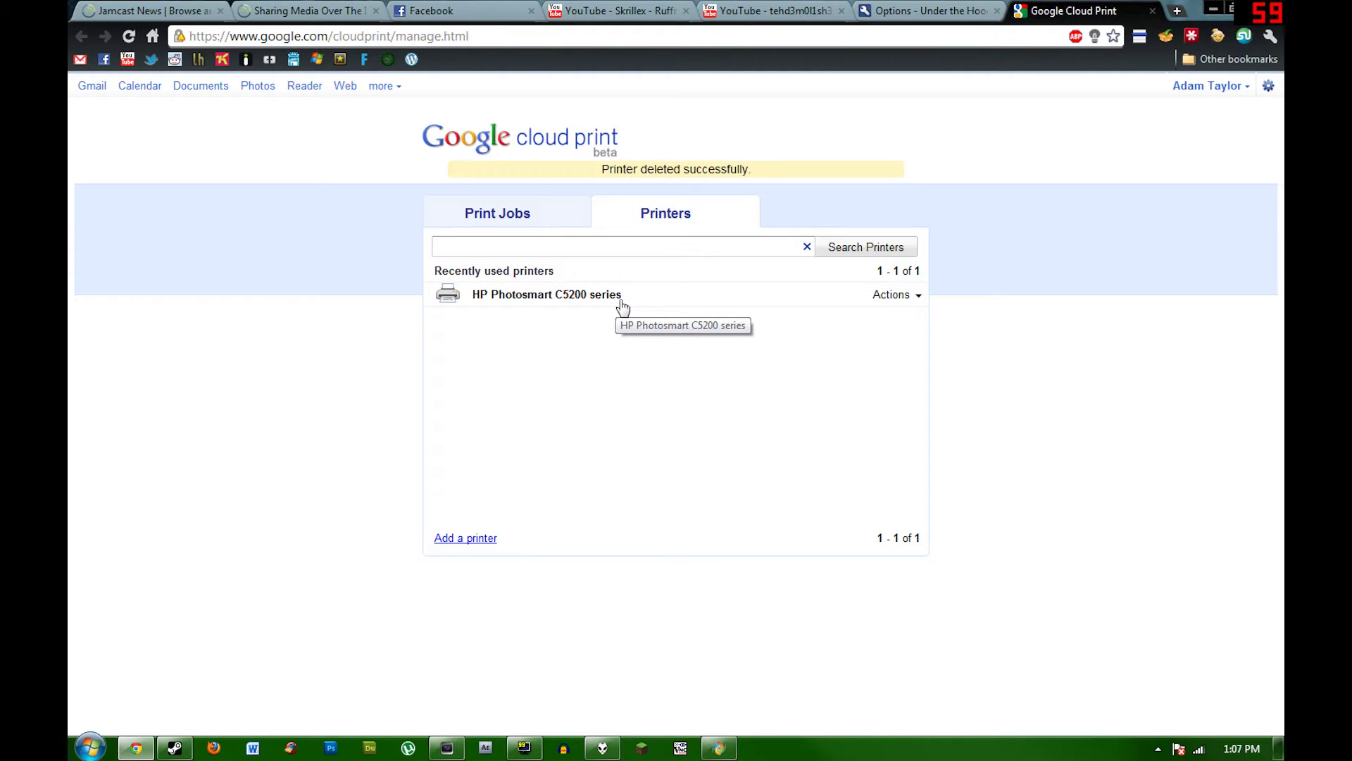
click(1153, 12)
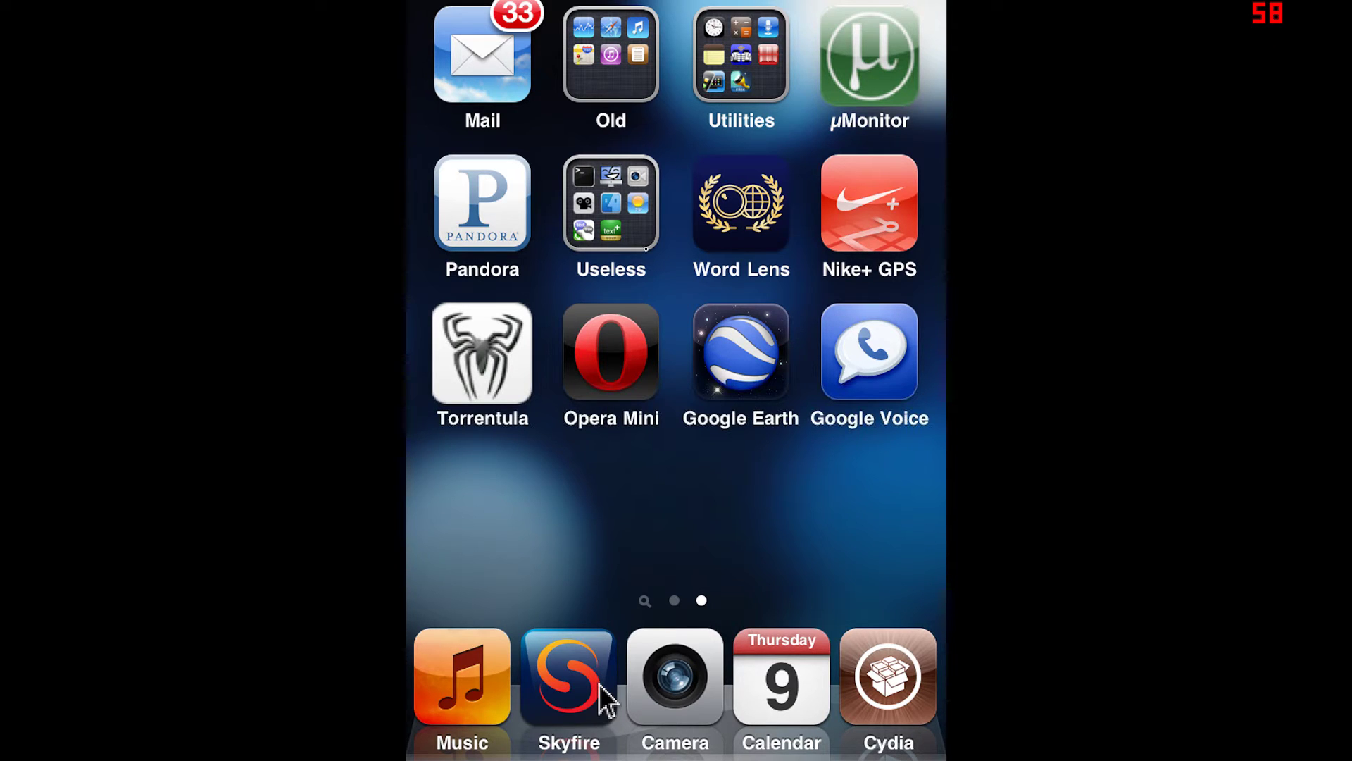
- Launch Safari from the Old folder and select the Cloud Print page's address bar
click(614, 72)
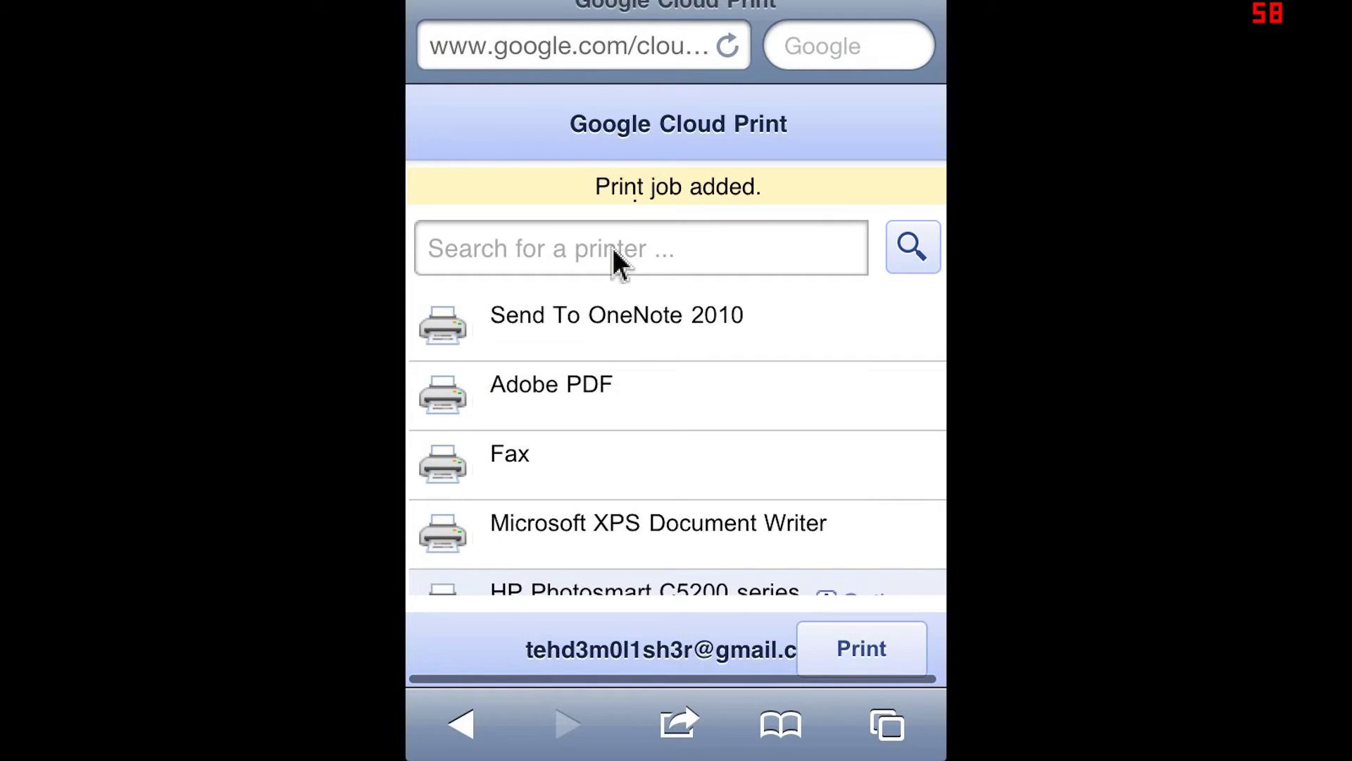
click(657, 50)
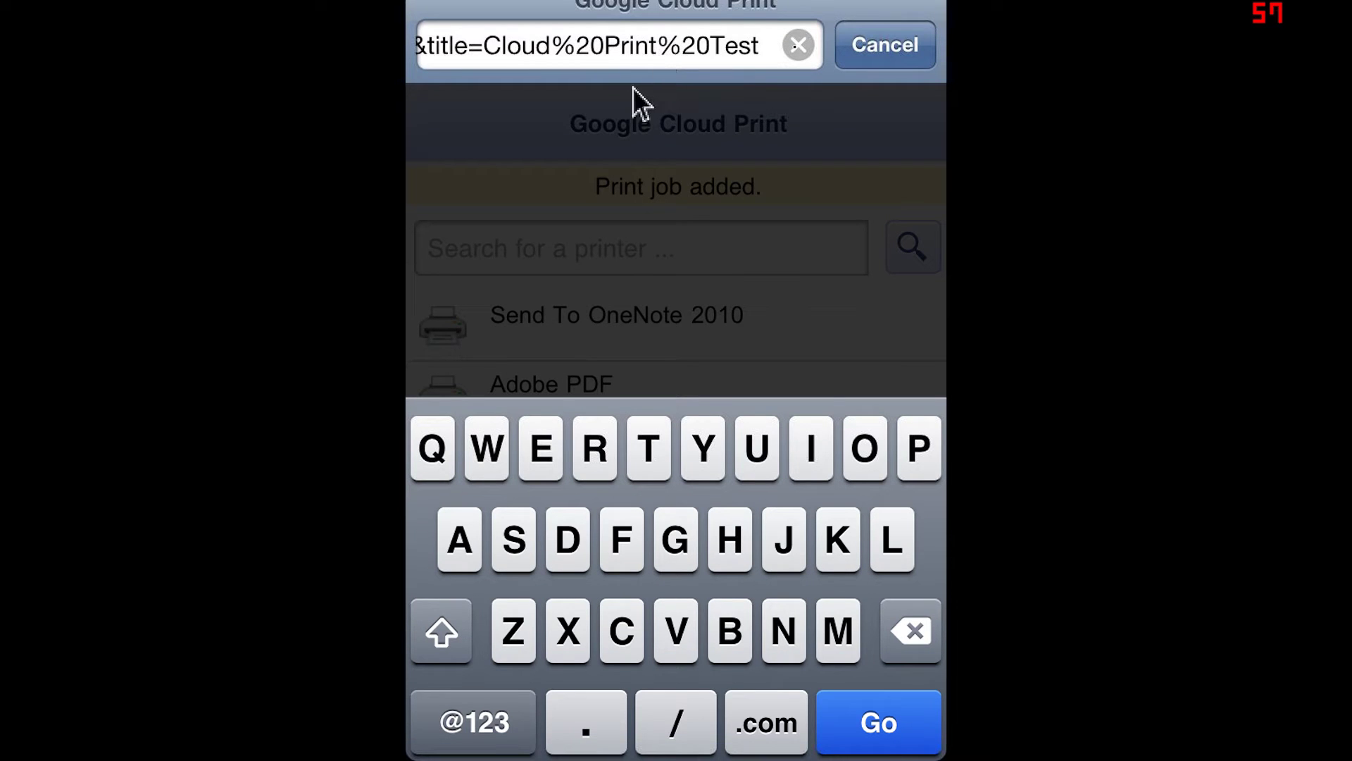
- Replace the address with docs.google.com and load Google Docs
click(800, 48)
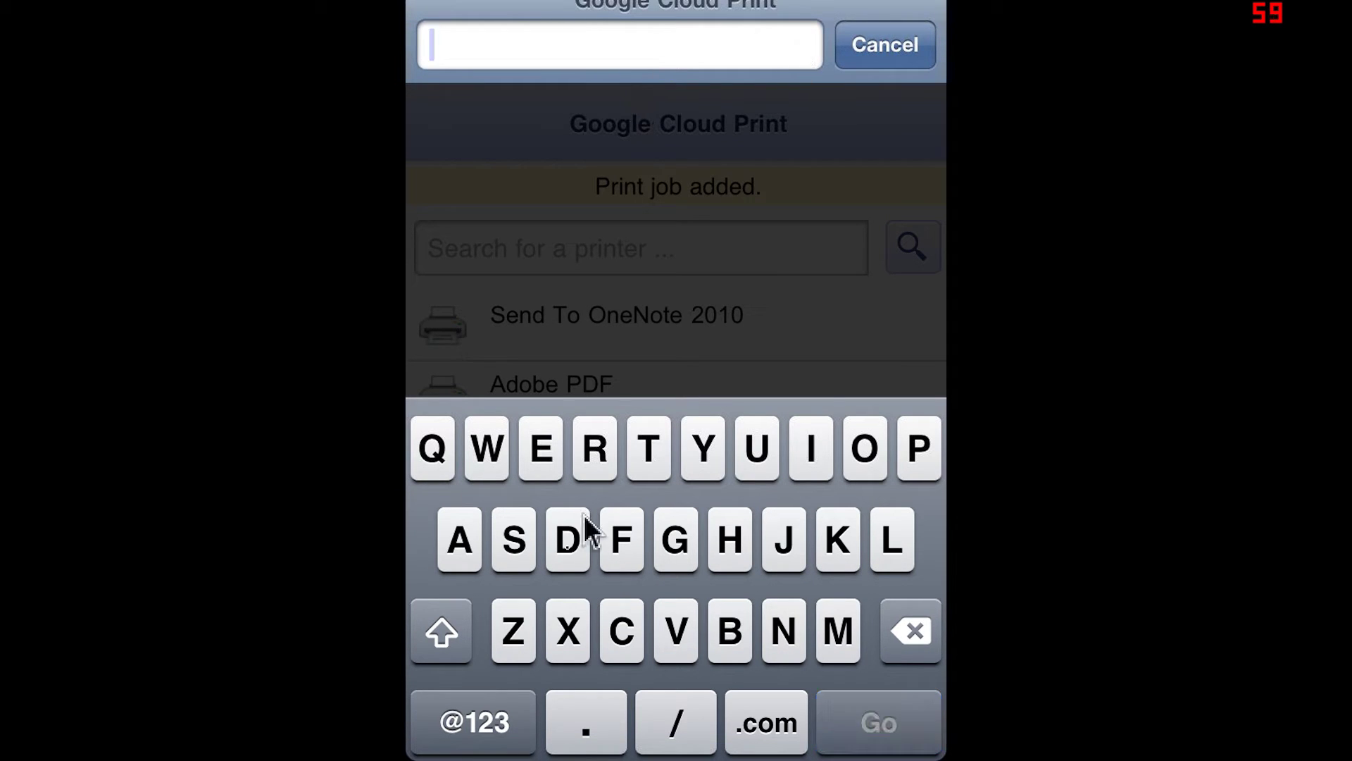
text(do)
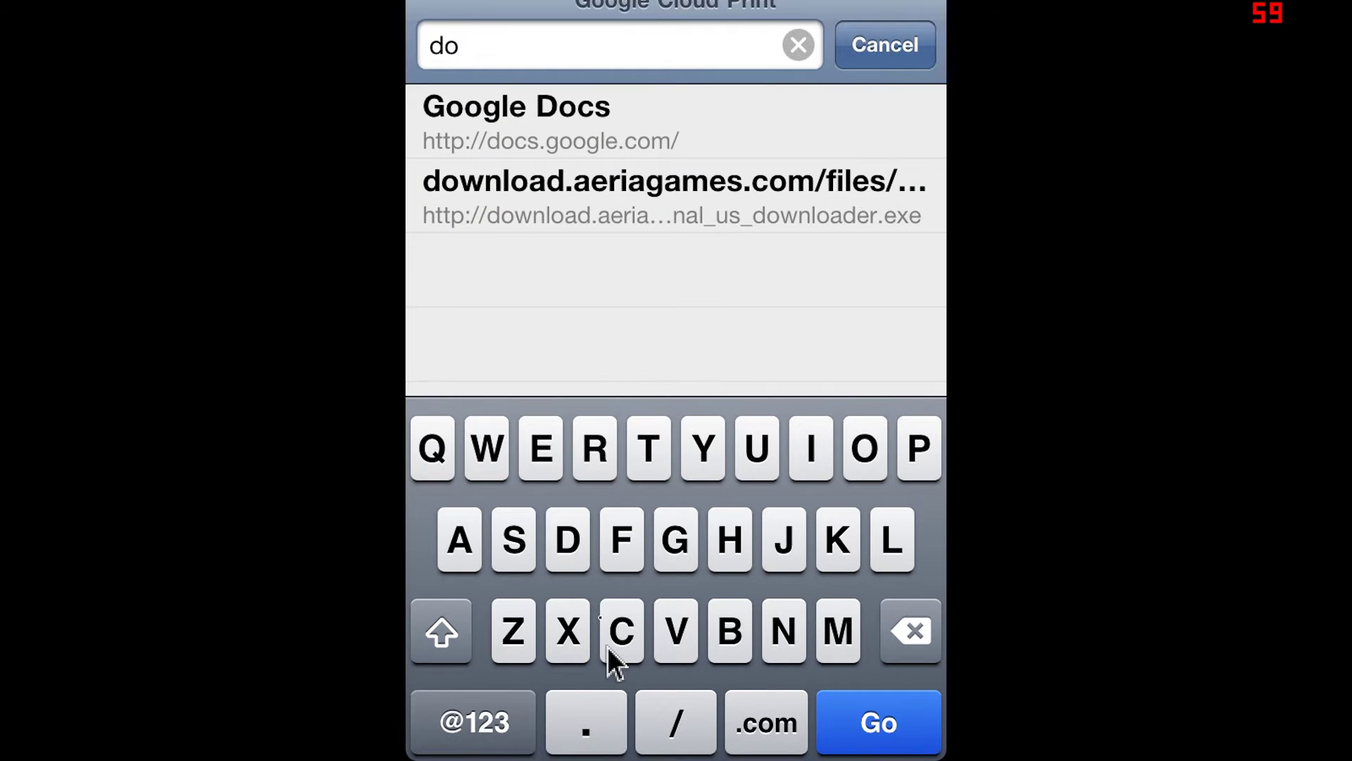
text(cs.)
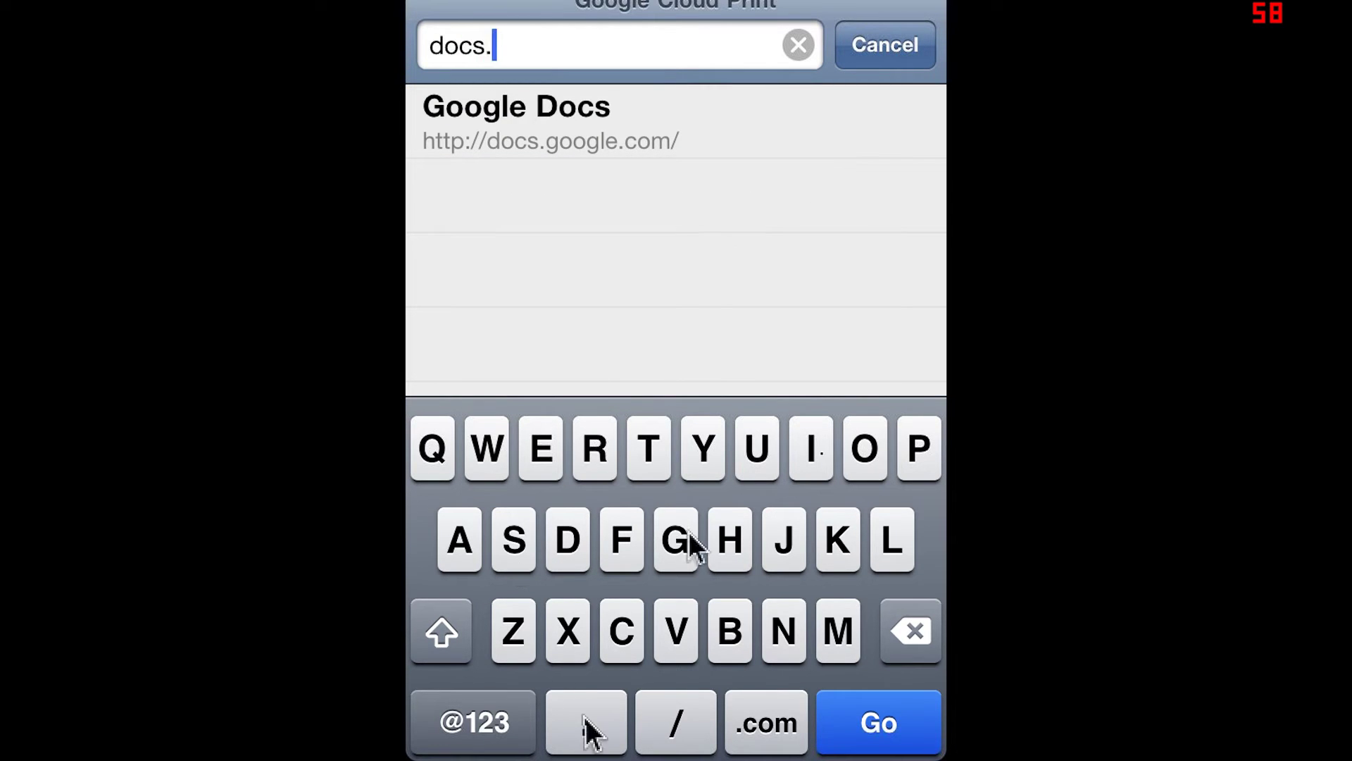
text(goo)
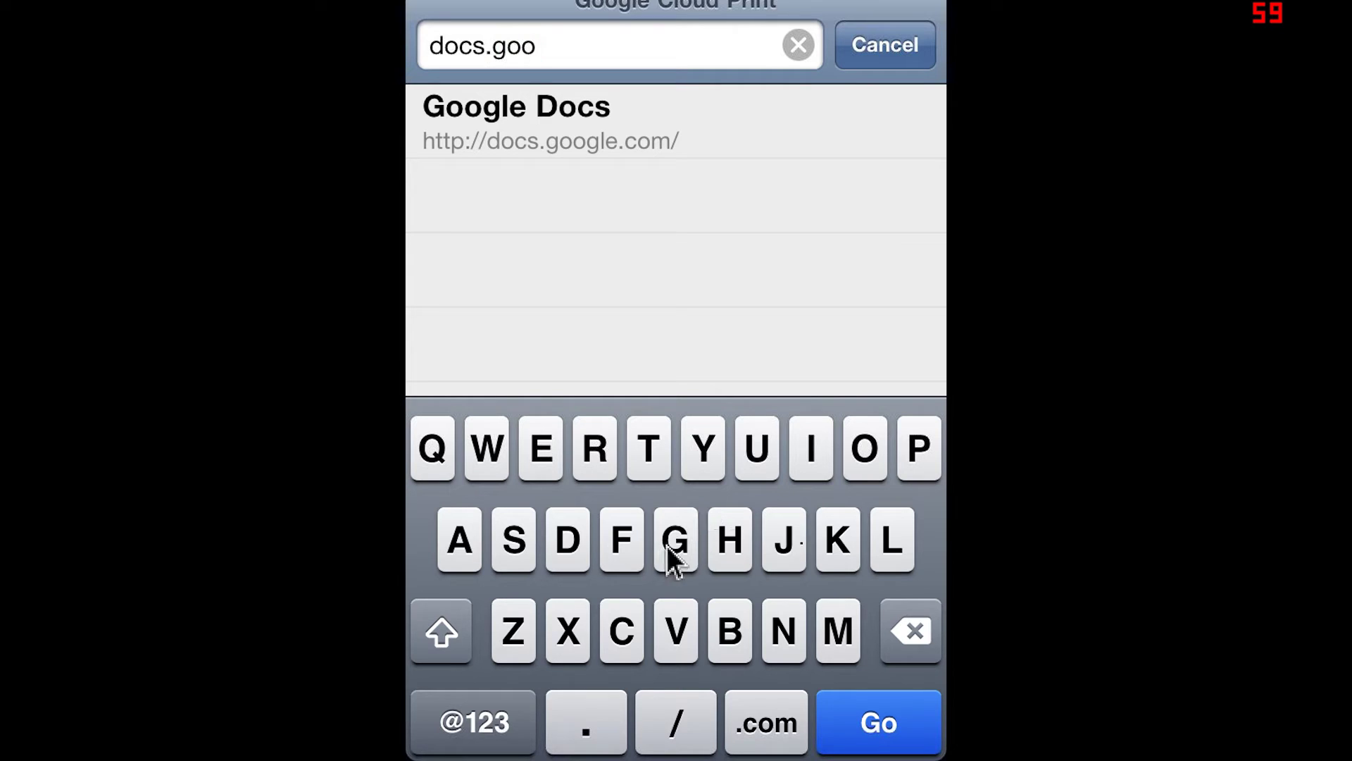
text(gle)
click(787, 732)
key(Return)
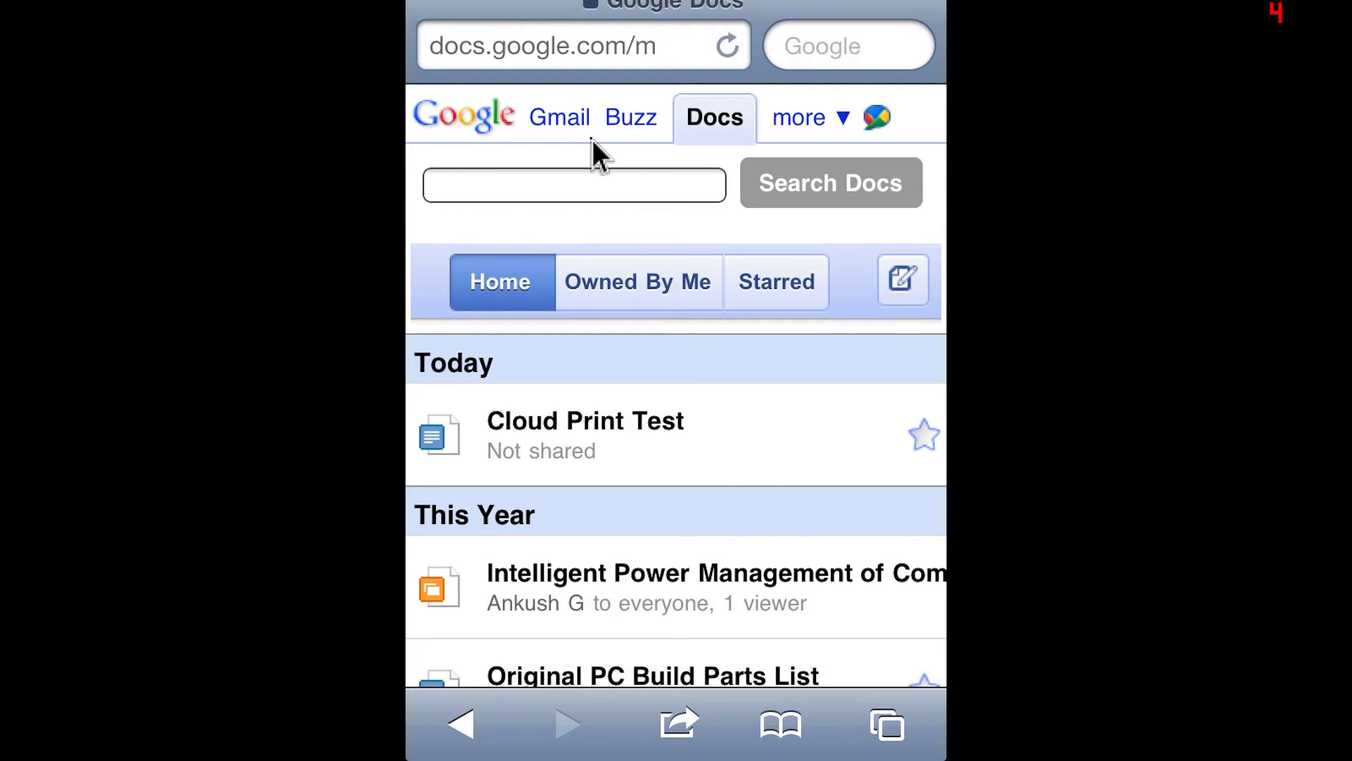
- Open the Cloud Print Test document and bring up its extra actions menu for printing
click(622, 443)
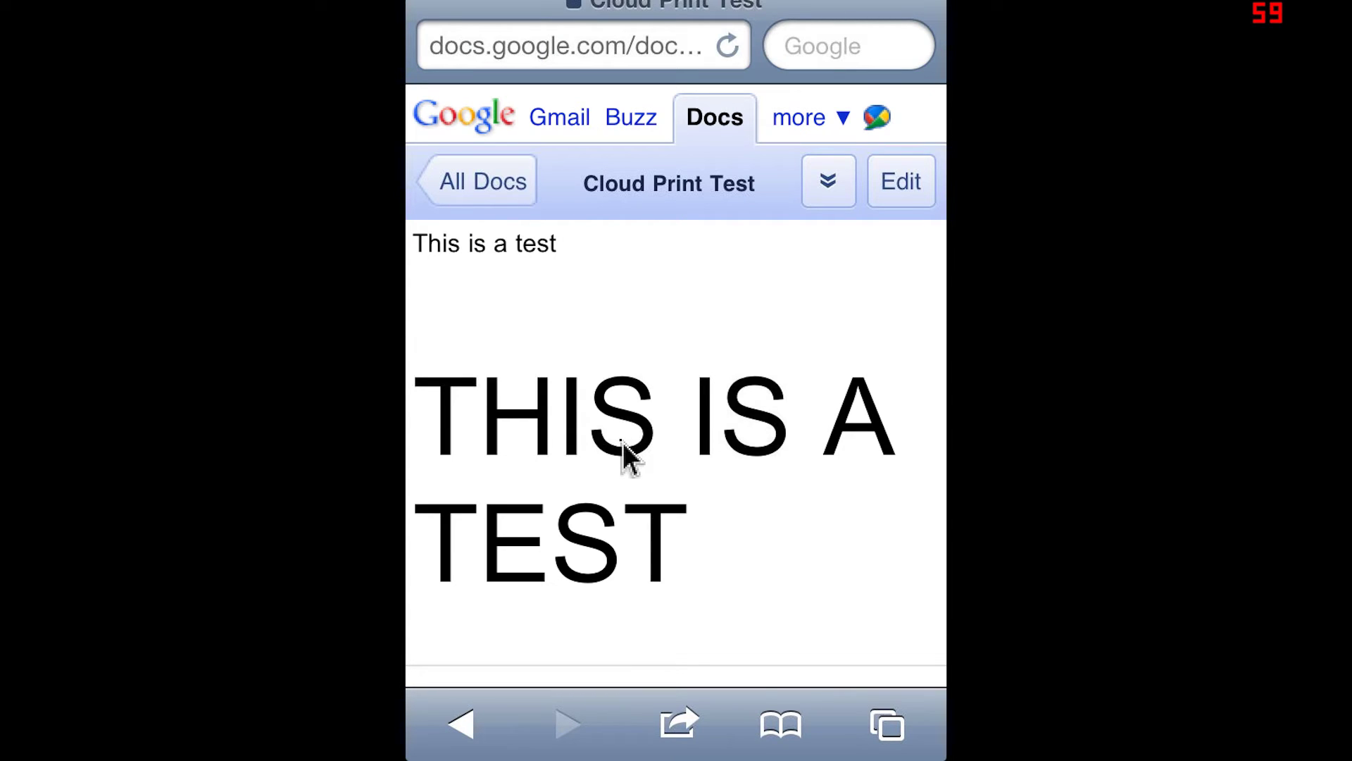
click(828, 185)
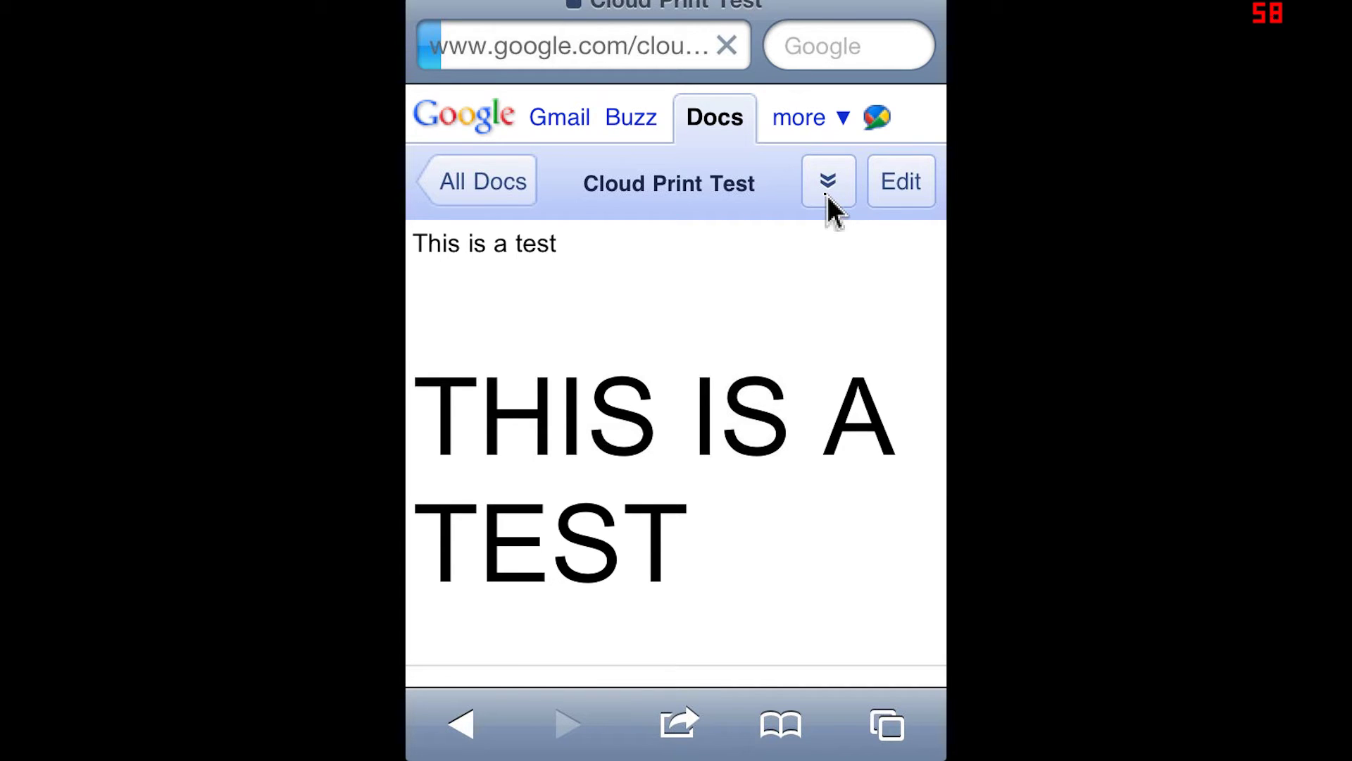
scroll(810, 202, up, 2)
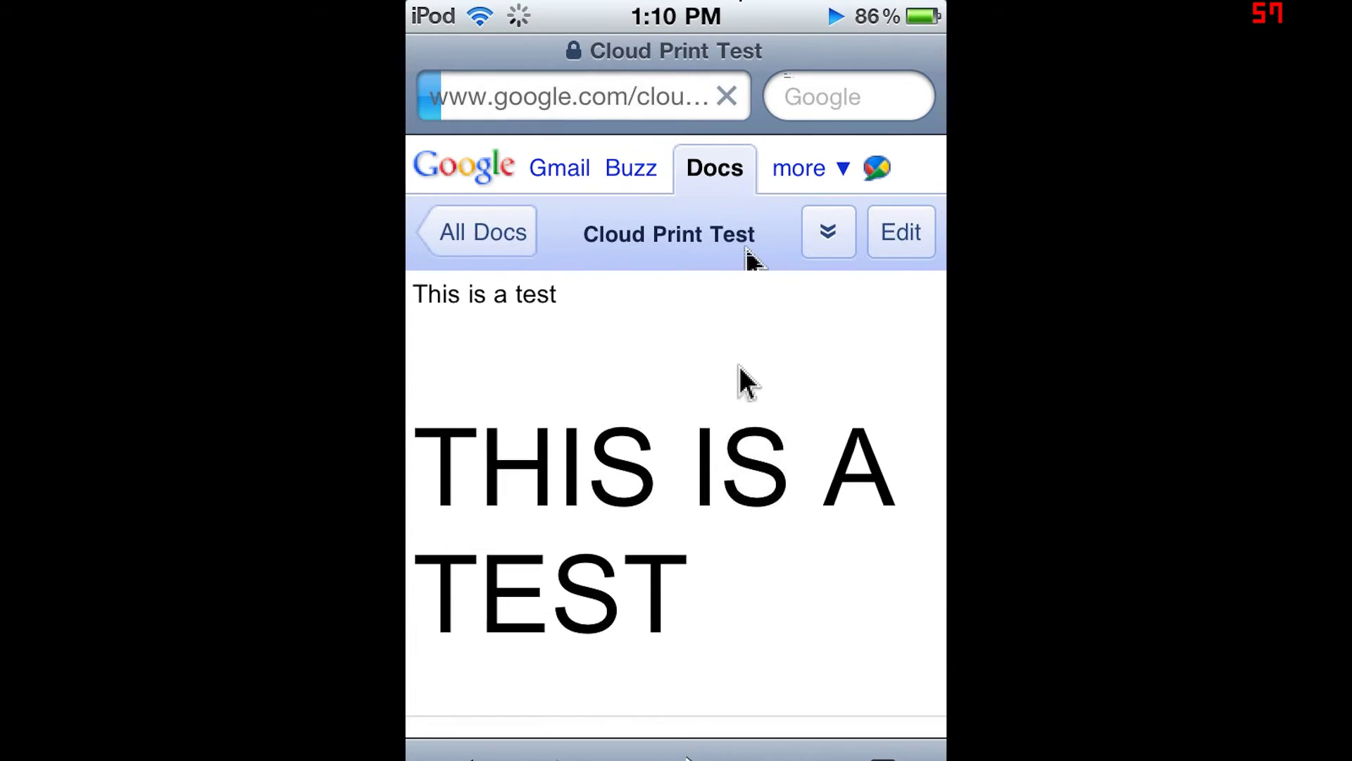
scroll(733, 446, down, 3)
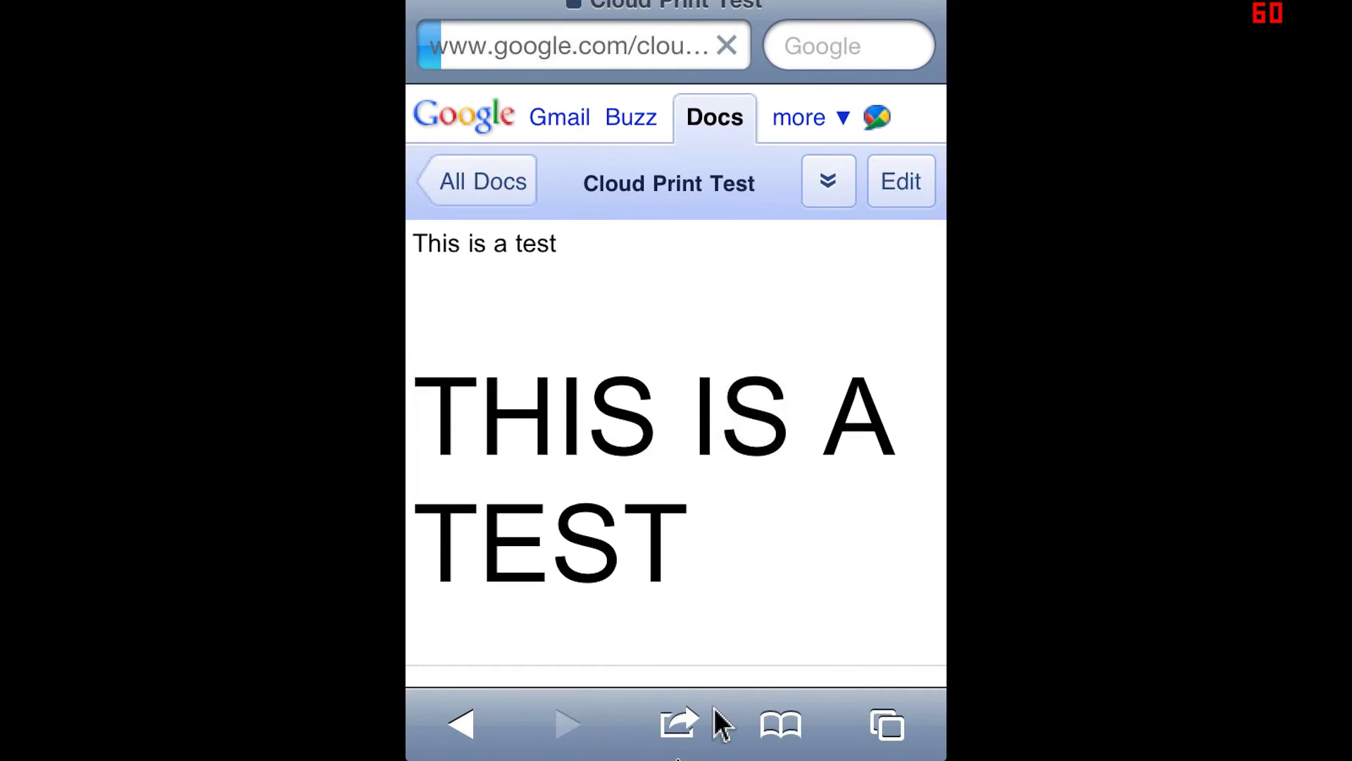
scroll(761, 28, up, 2)
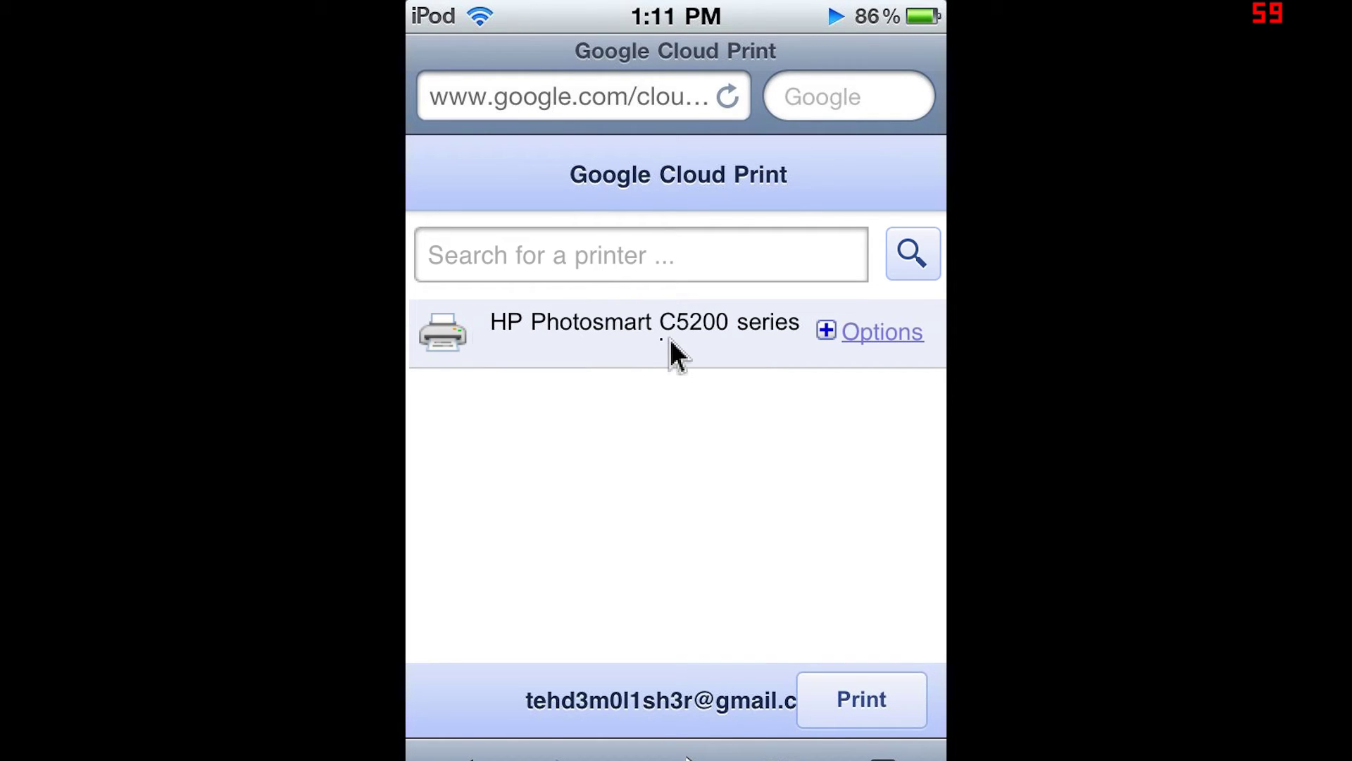
- Print Cloud Print Test to the HP Photosmart C5200 series printer
click(852, 725)
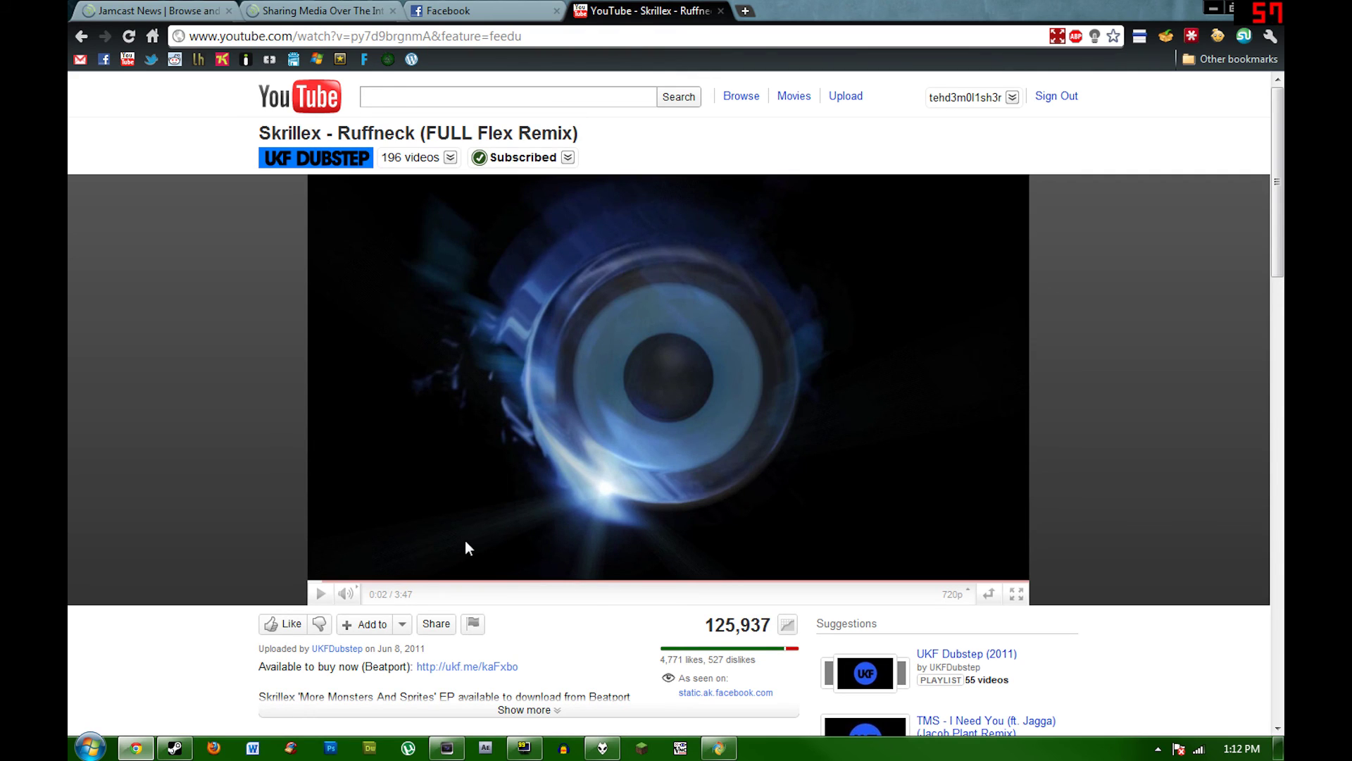
- Play the 'Skrillex - Ruffneck (FULL Flex Remix)' video from 0:02
click(464, 540)
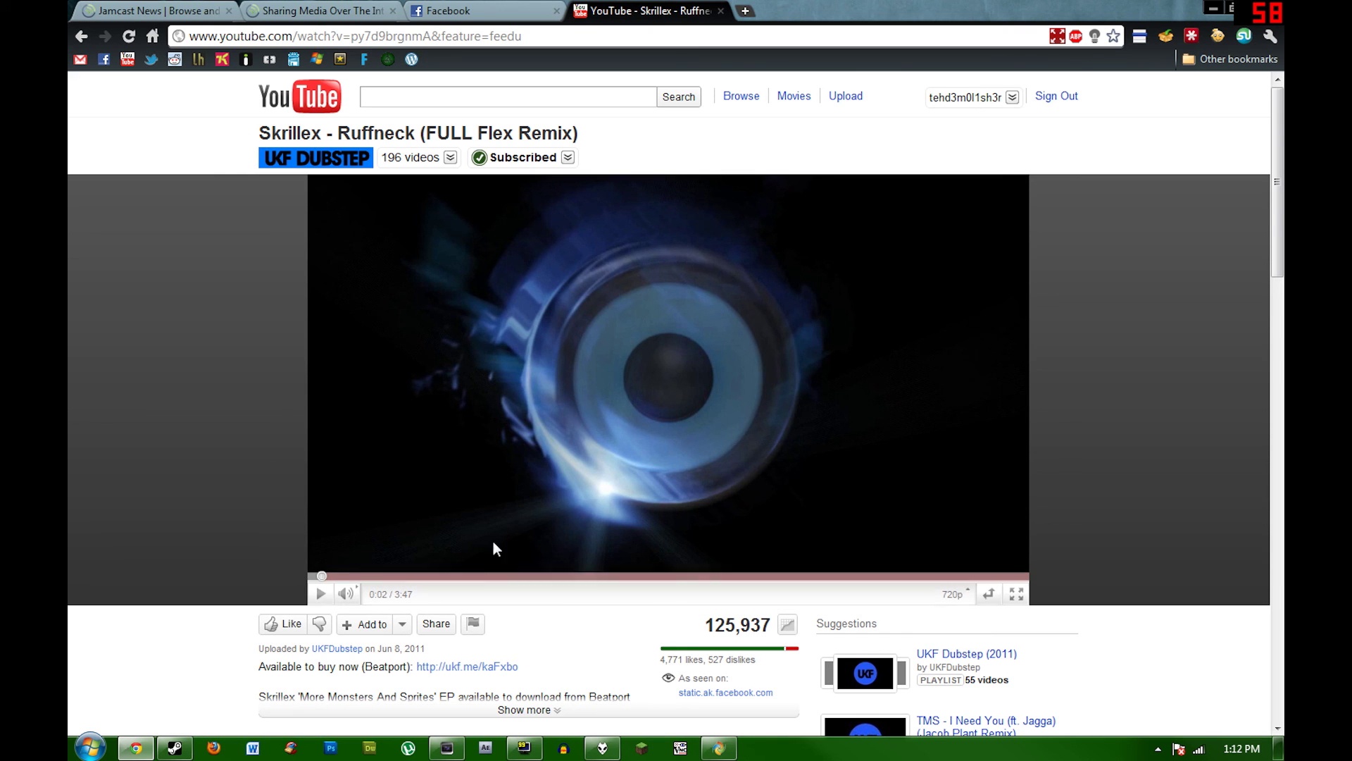